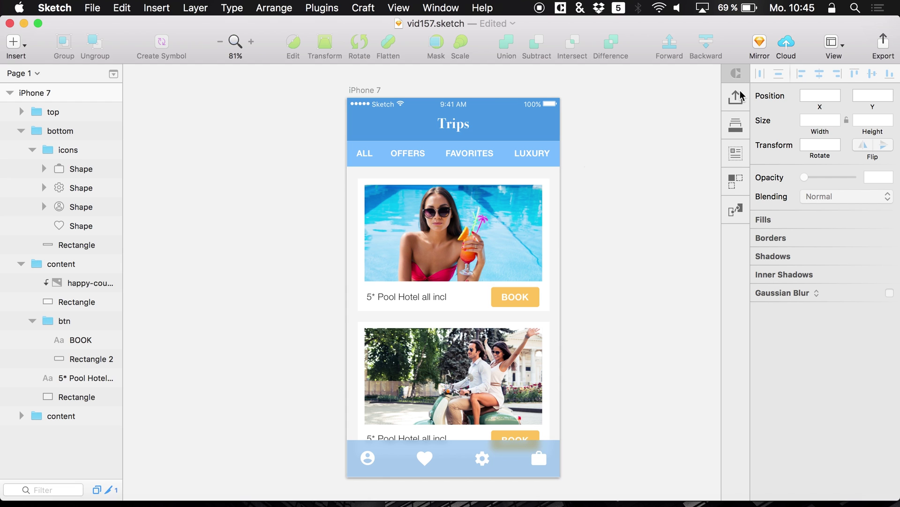
Step: Collapse the feedback survey popup on the InVision Inspect page in Firefox
click(81, 504)
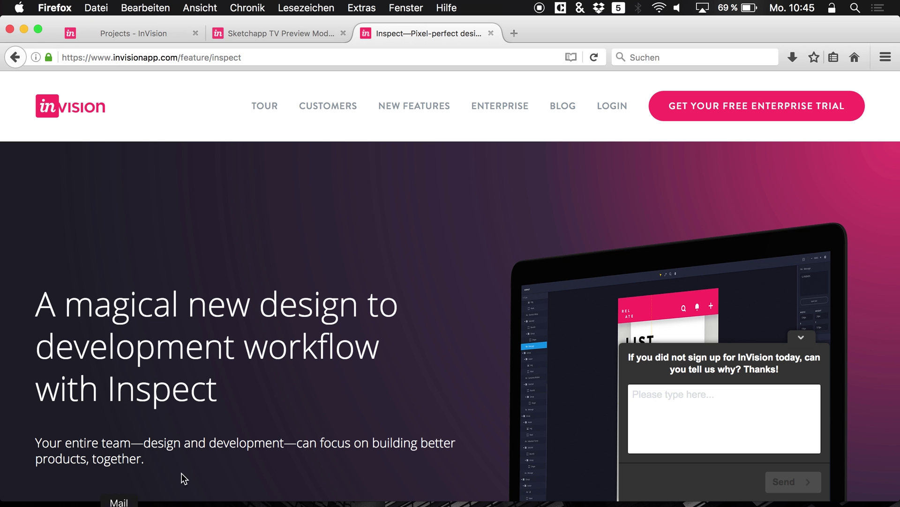
scroll(371, 291, down, 3)
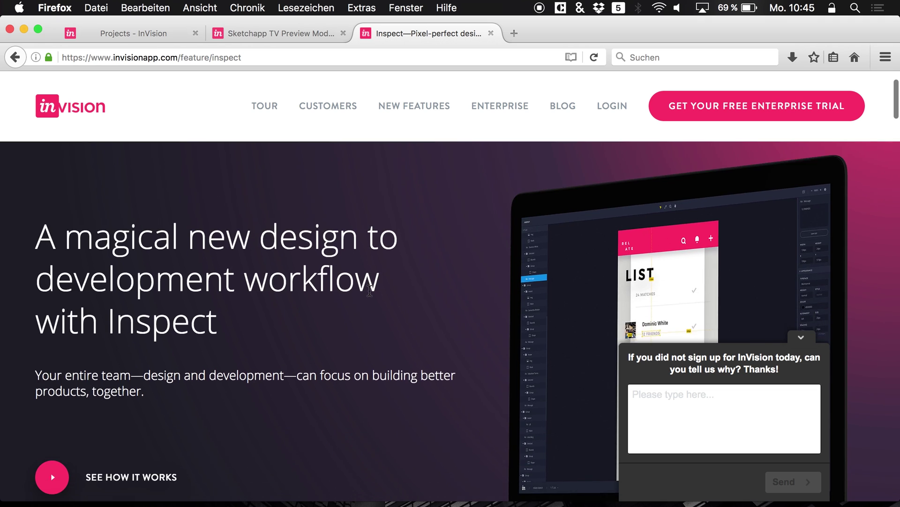
scroll(370, 291, up, 3)
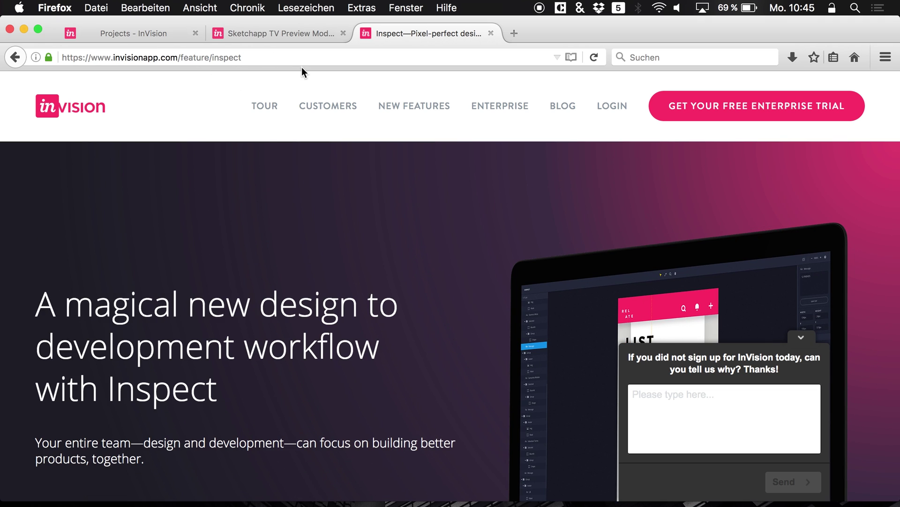
click(799, 340)
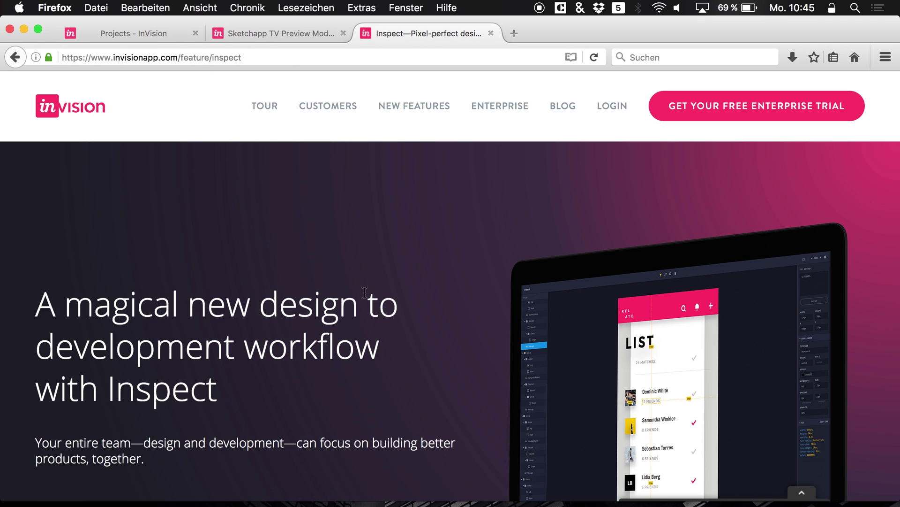
Step: Return to the vid157.sketch Trips mockup in Sketch and deselect the content group
scroll(314, 298, down, 4)
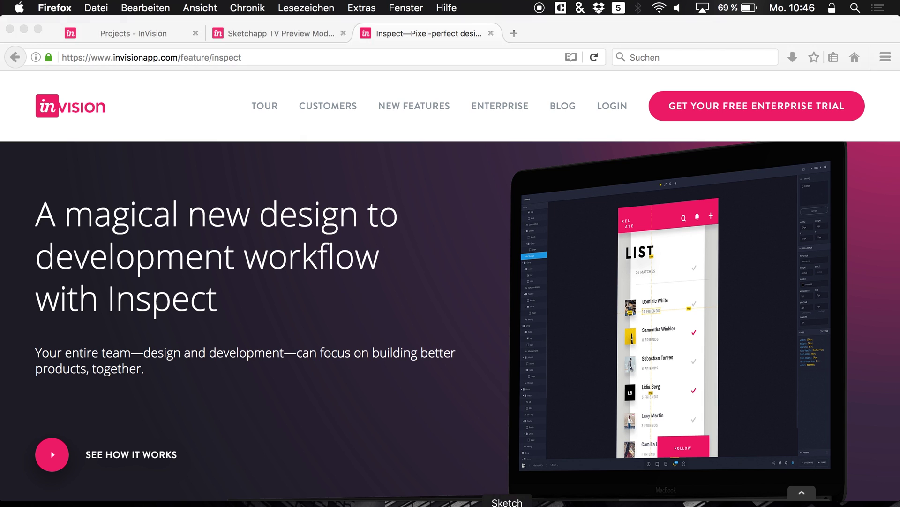
click(507, 505)
click(330, 258)
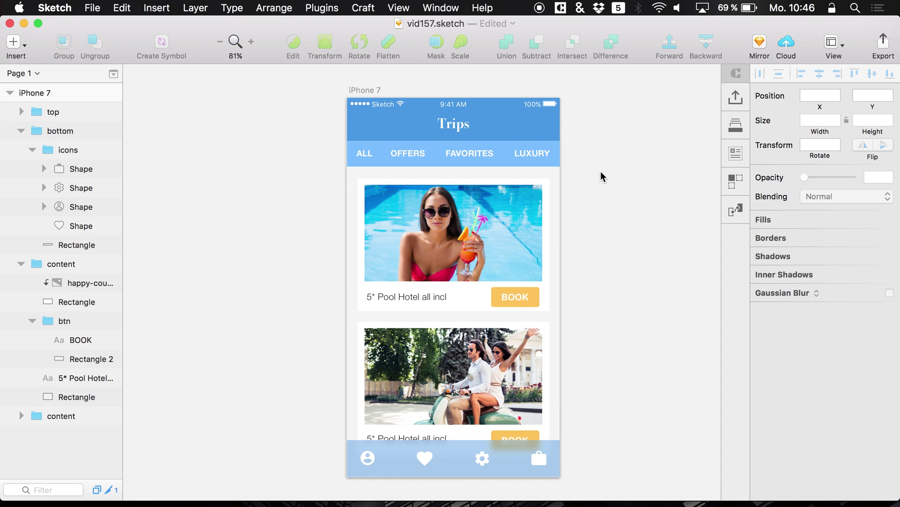
Step: Open Craft's InVision Sync panel and its project list showing Sketchapp TV and evend - Launch page
click(363, 8)
click(736, 98)
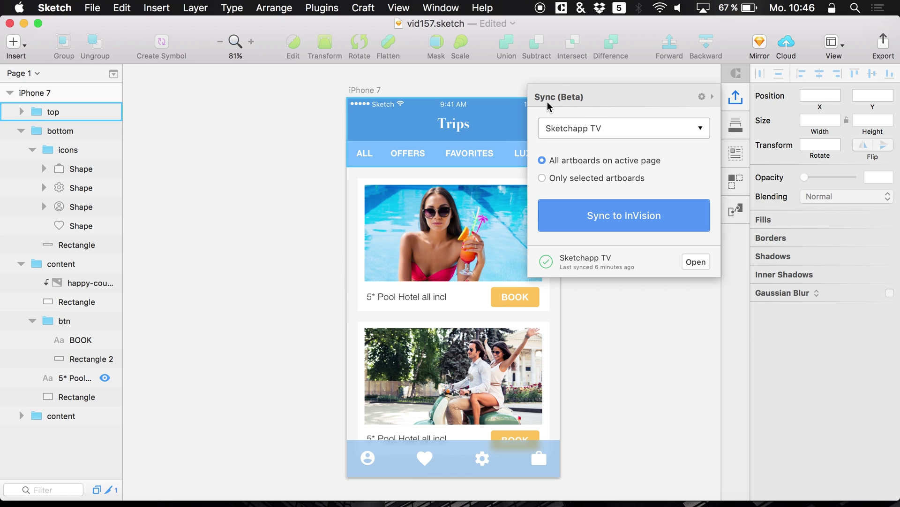
click(586, 132)
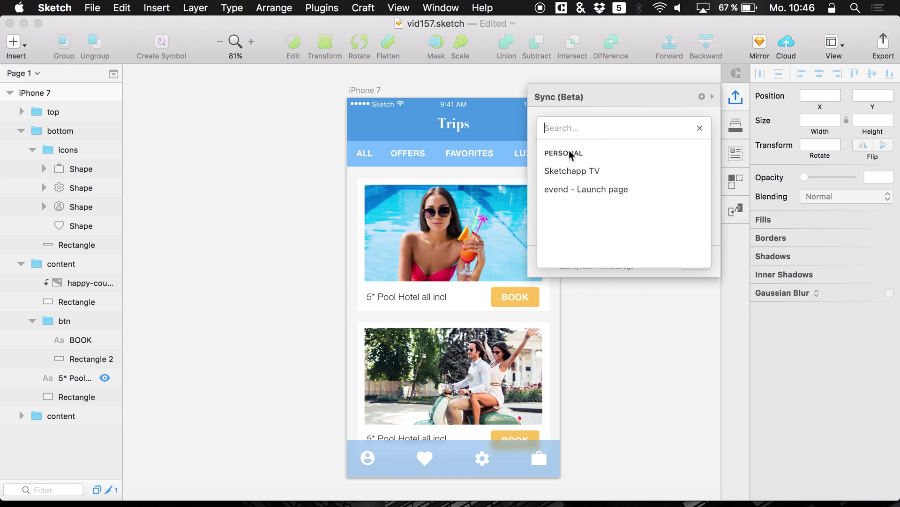
Step: Open the Sketchapp TV project from InVision's Projects list in Firefox
click(87, 503)
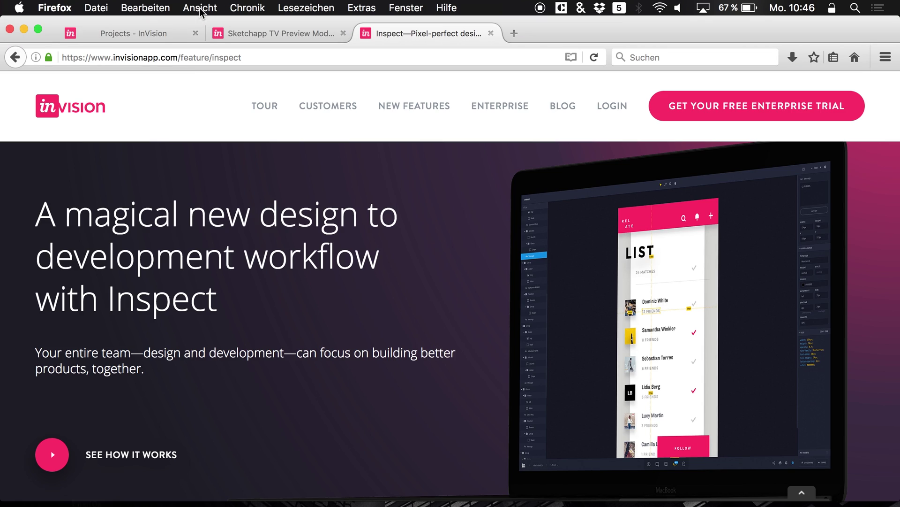
click(154, 32)
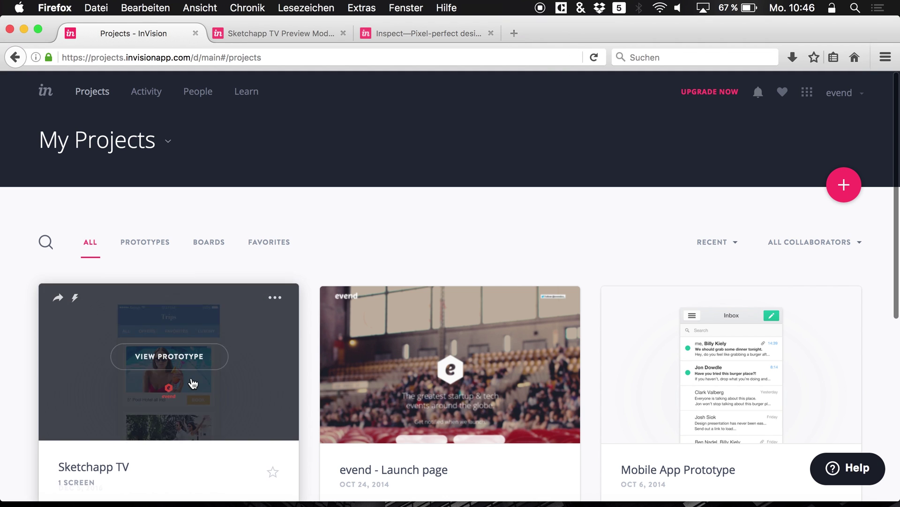
click(192, 377)
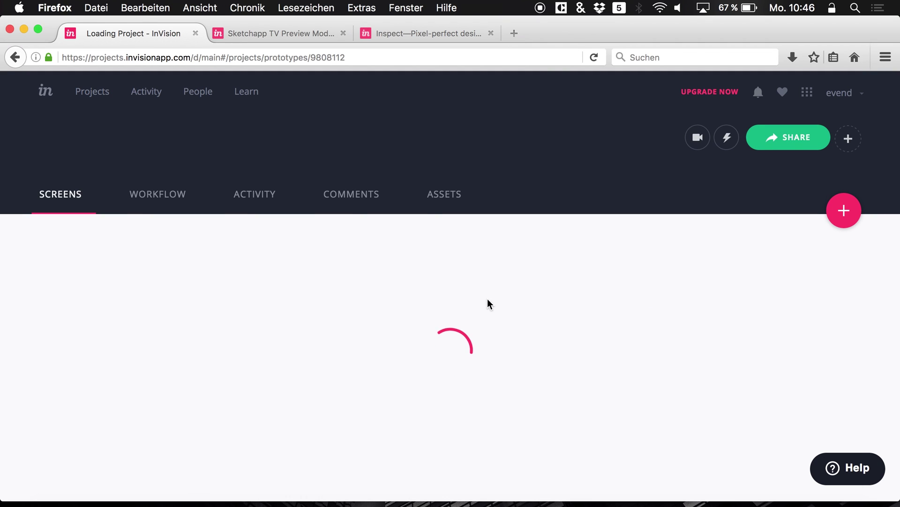
scroll(519, 464, down, 3)
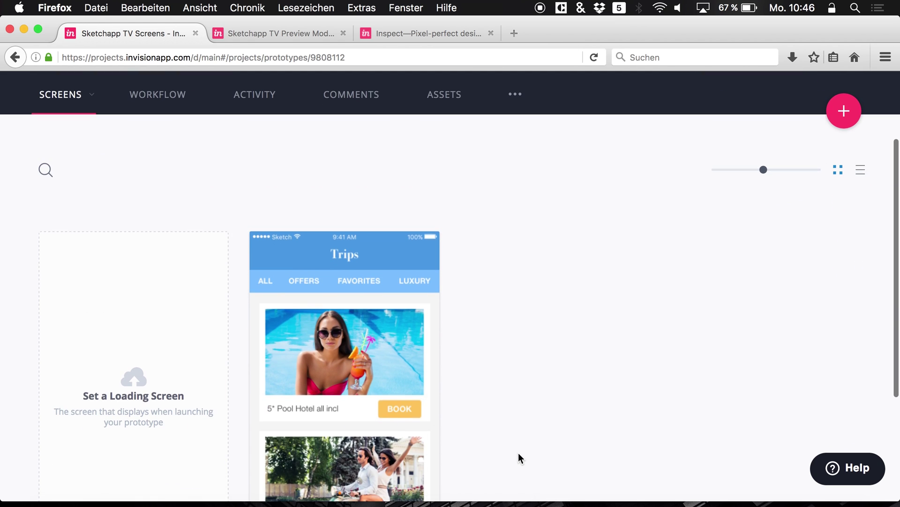
Step: Set Sketchapp TV as the sync target in Sketch and sync all artboards to InVision
click(507, 504)
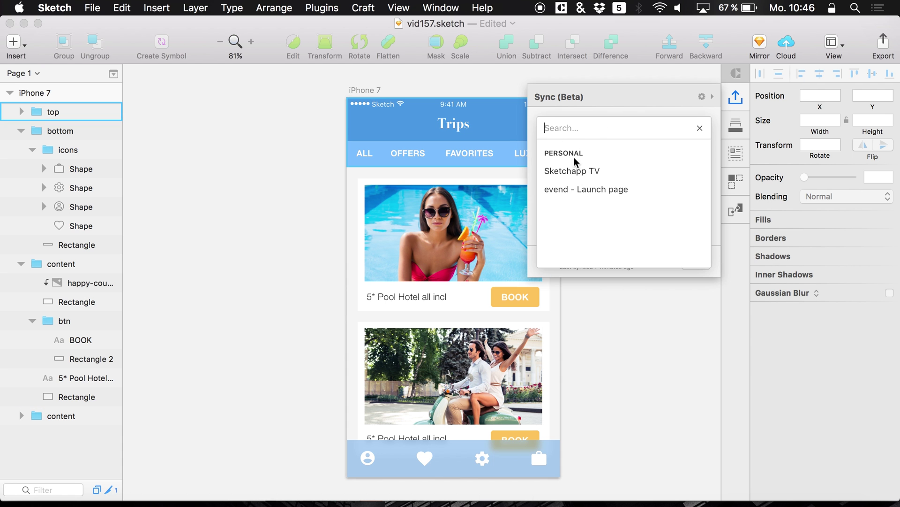
click(575, 172)
click(584, 219)
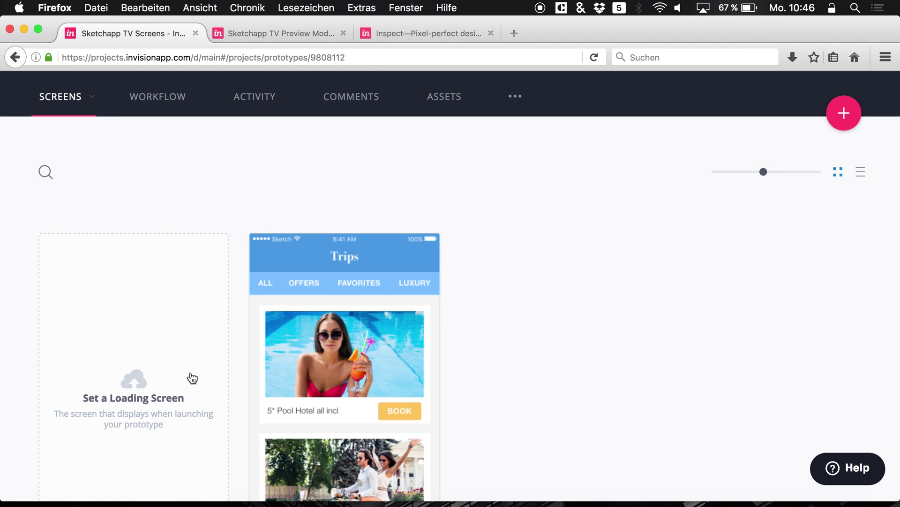
scroll(192, 378, down, 3)
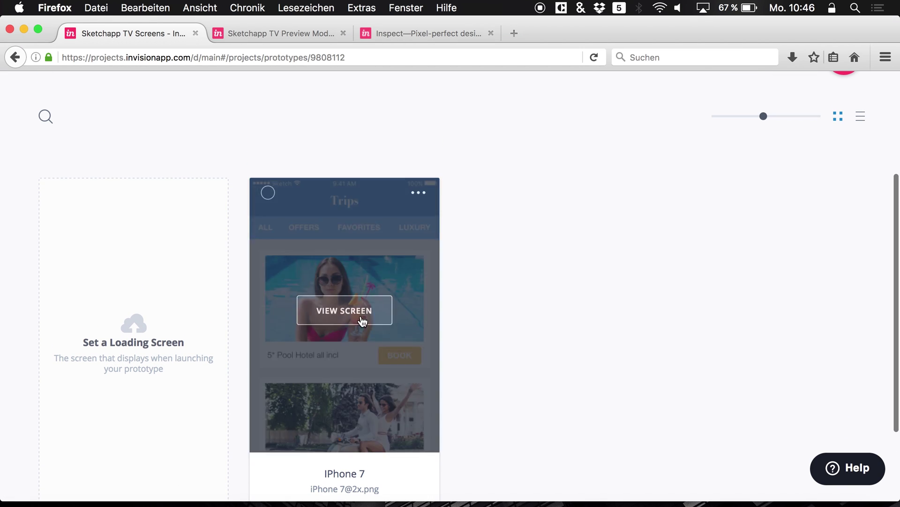
Step: Preview the iPhone 7 screen and switch it into Inspect mode
scroll(284, 175, up, 1)
scroll(283, 176, up, 3)
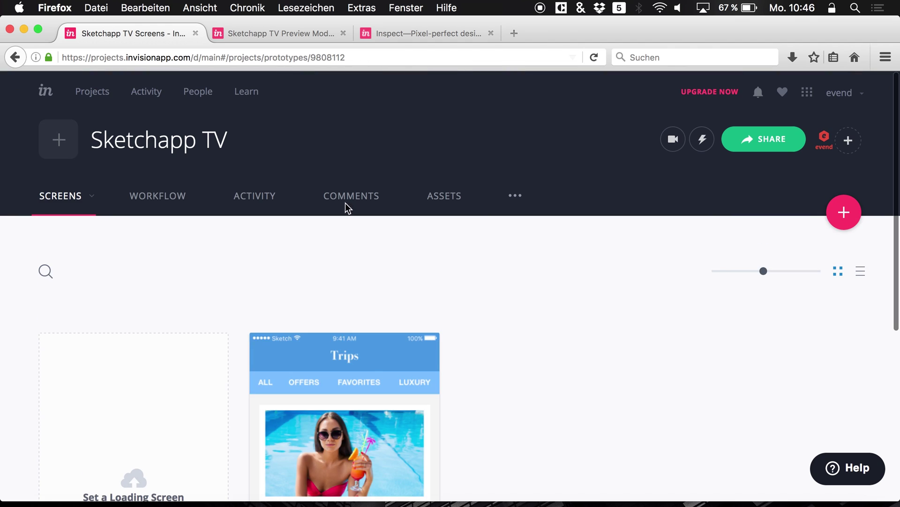
click(280, 30)
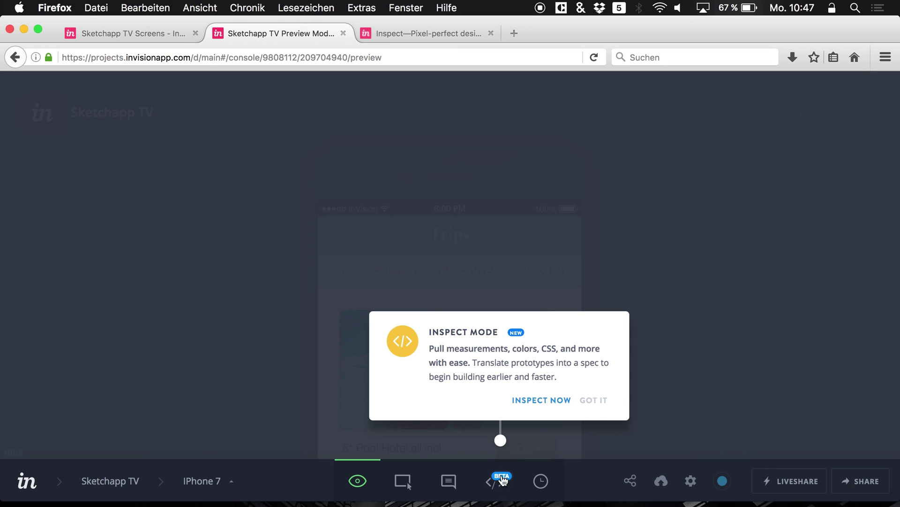
click(532, 401)
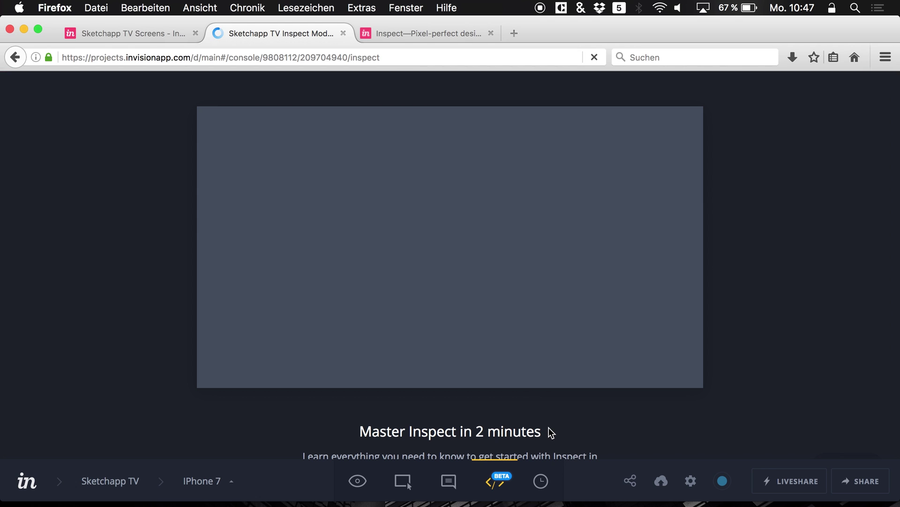
Step: Skip the Inspect intro video, dismiss the Learn Section tip, and select the OFFERS text layer
scroll(552, 427, down, 4)
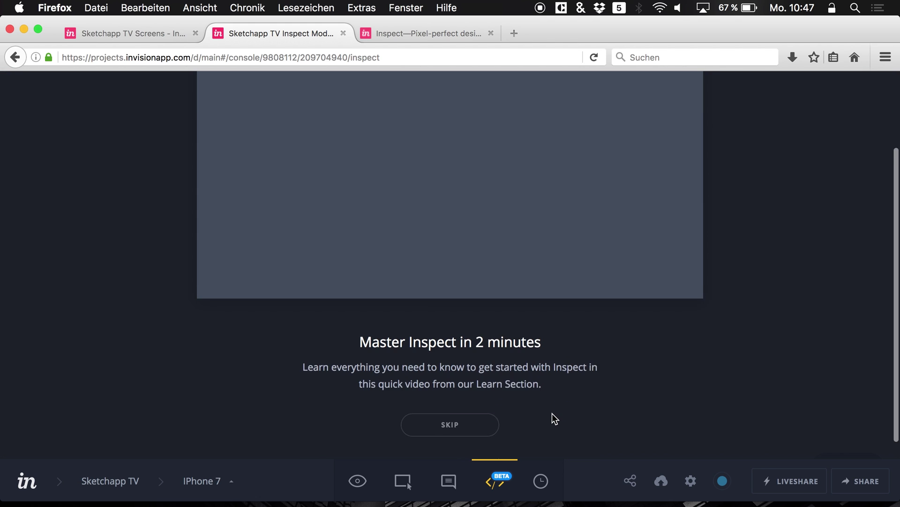
click(436, 406)
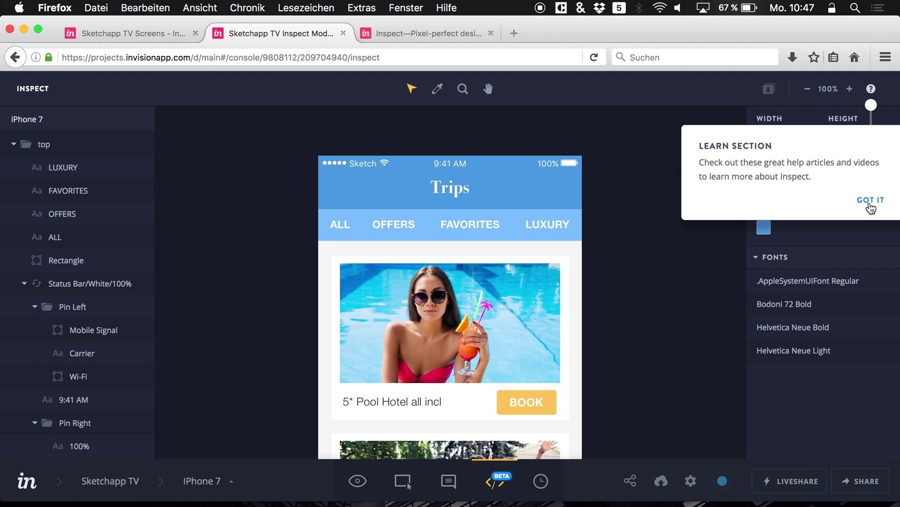
click(816, 216)
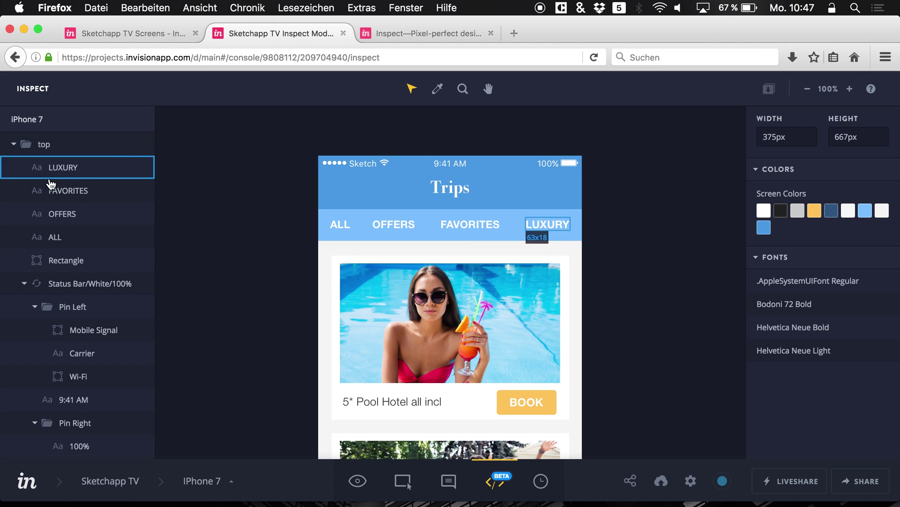
click(396, 226)
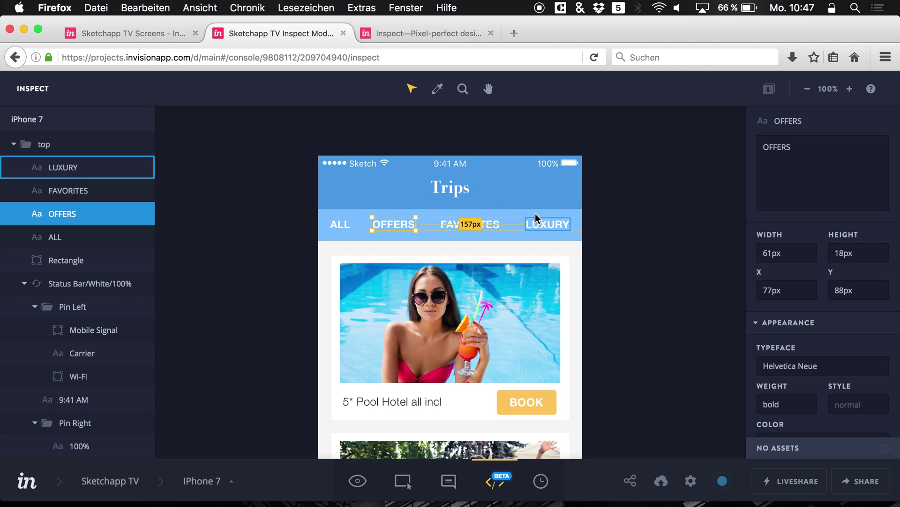
Step: Inspect the Trips title, hotel card image, grey rectangle and BOOK button layers
click(449, 195)
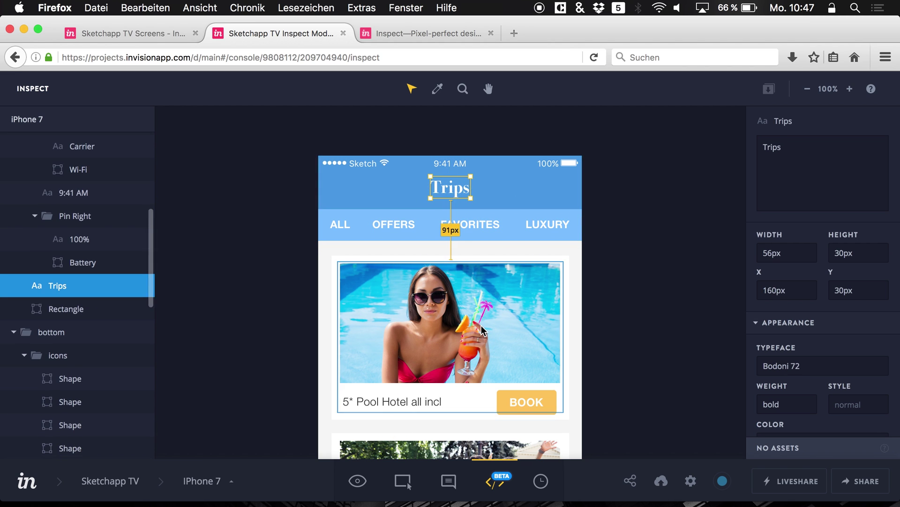
click(525, 373)
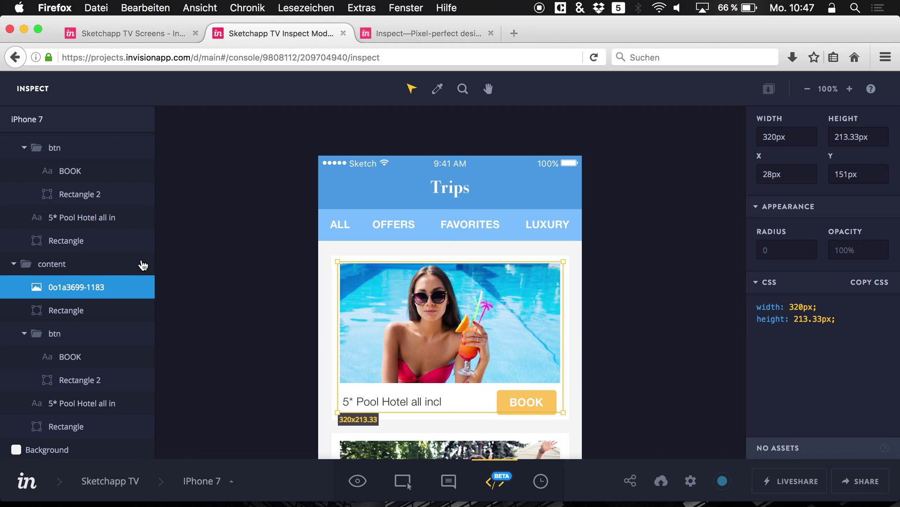
click(67, 320)
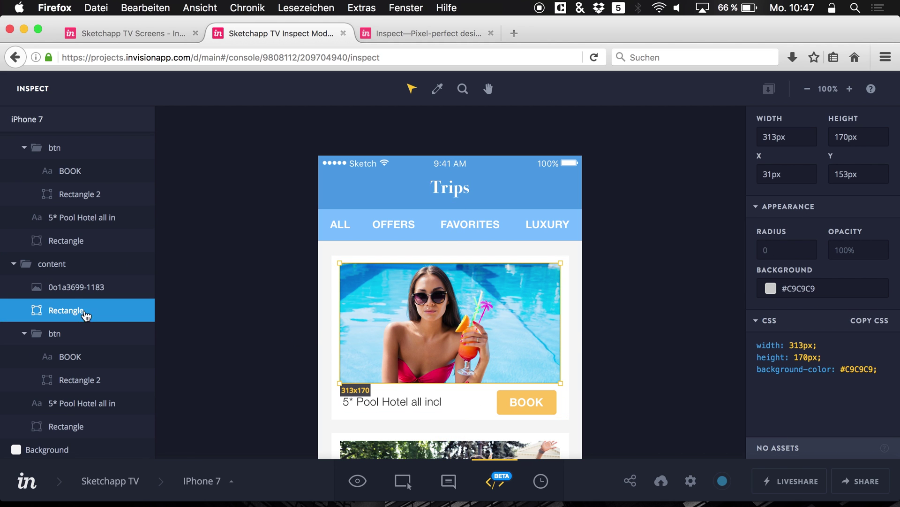
click(74, 383)
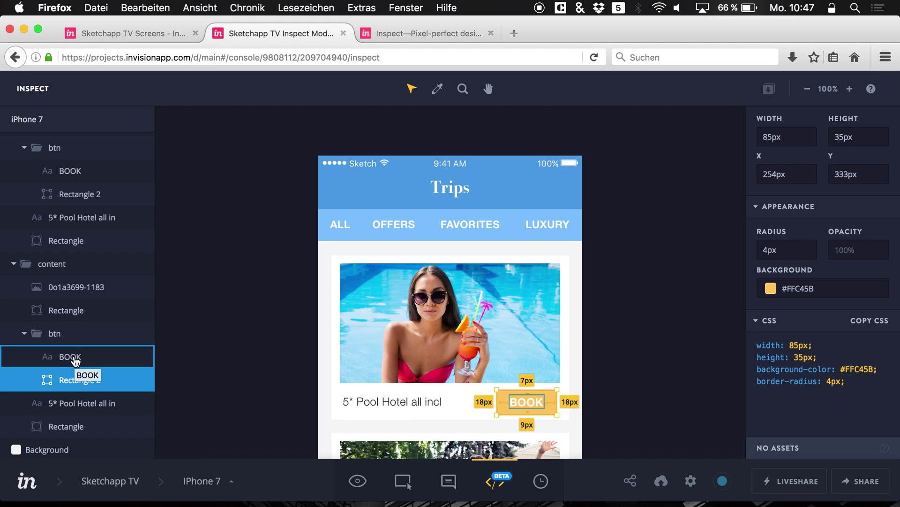
click(74, 365)
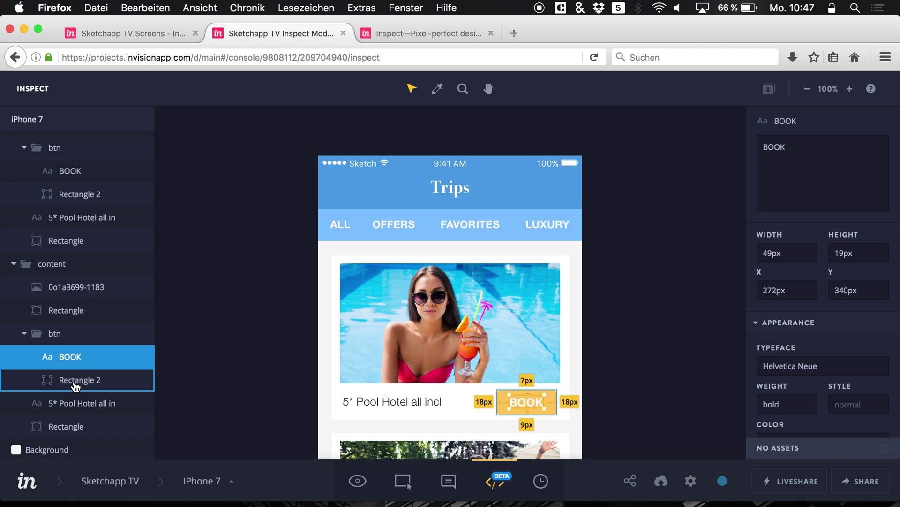
click(75, 380)
Step: Copy the BOOK button's CSS code and its 85px width value
mouse_move(97, 362)
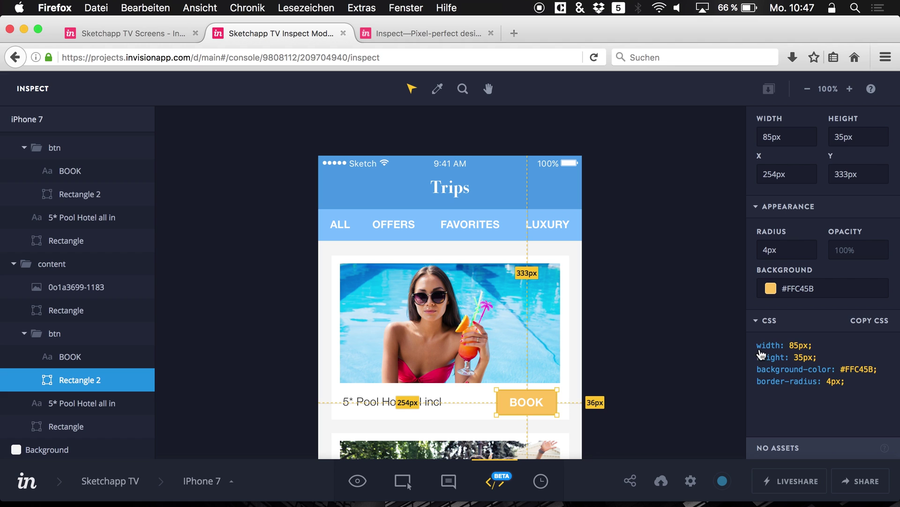
click(864, 330)
click(811, 284)
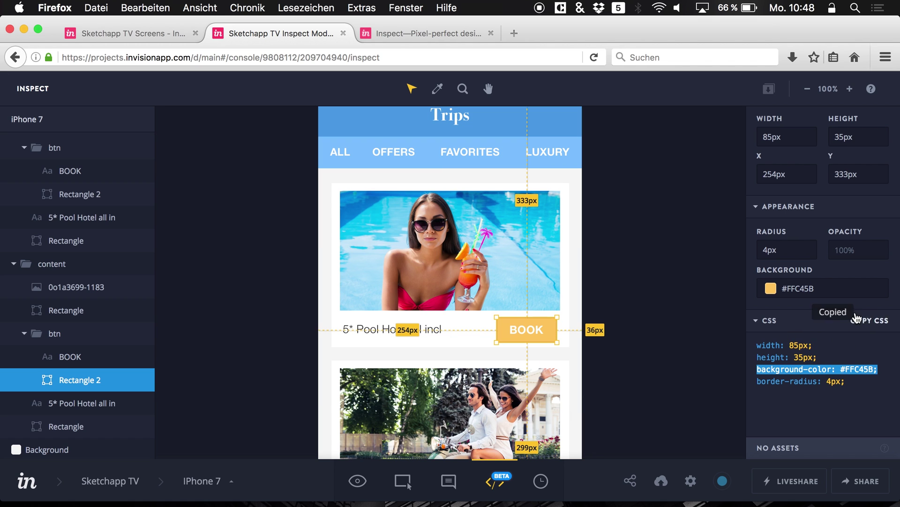
click(766, 121)
drag(773, 121, 784, 121)
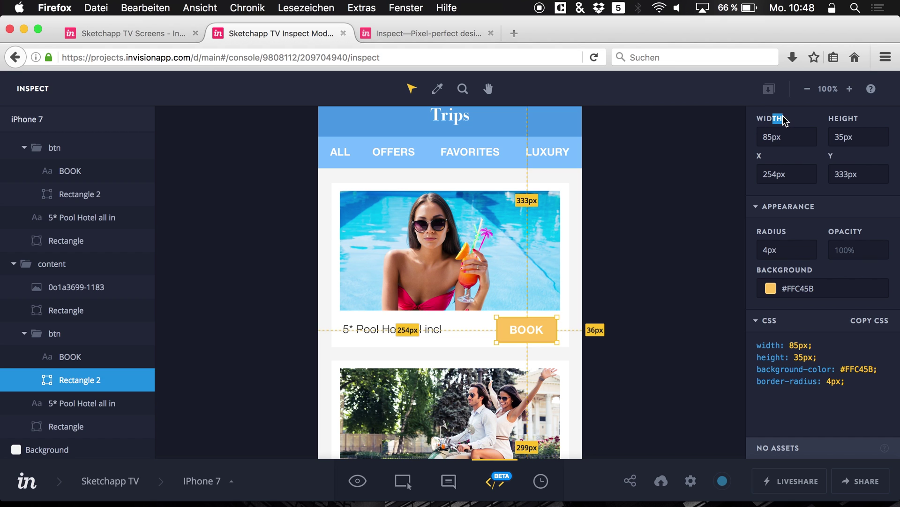
click(772, 137)
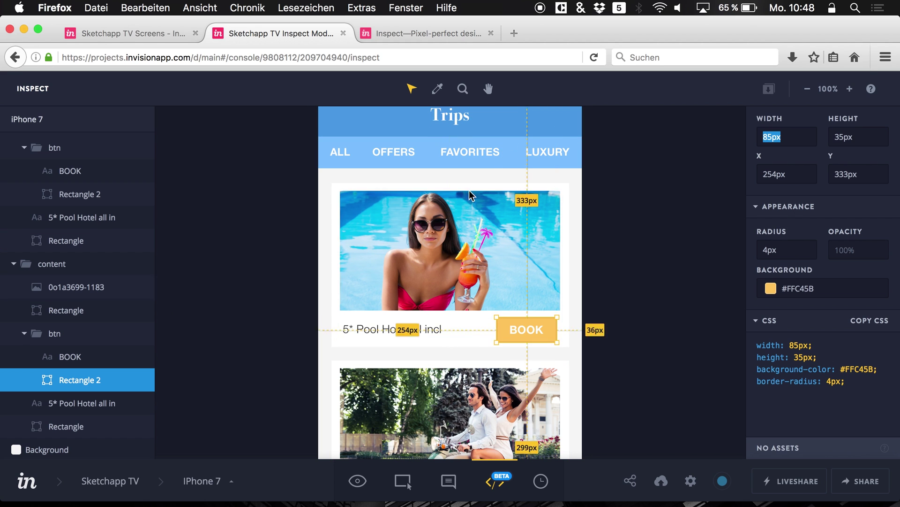
Step: Switch to the eyedropper to sample colours from the Trips screen
scroll(474, 302, down, 5)
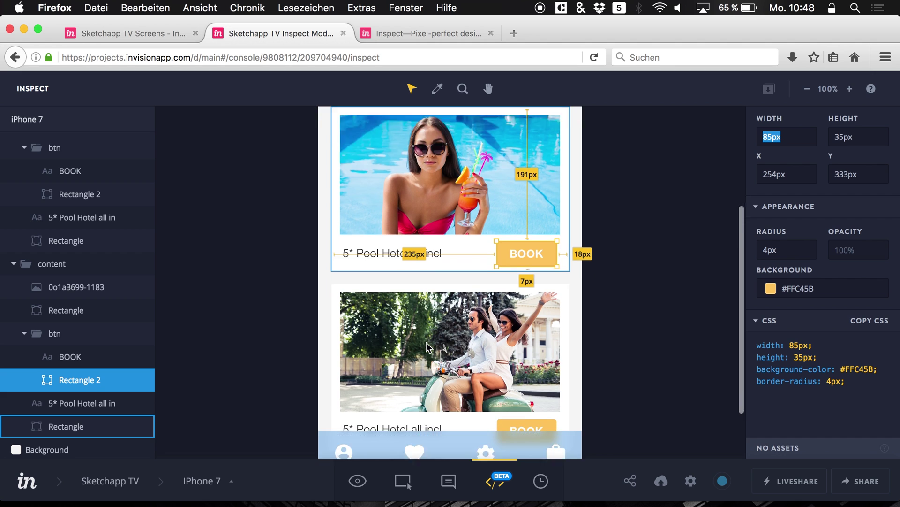
scroll(412, 393, up, 7)
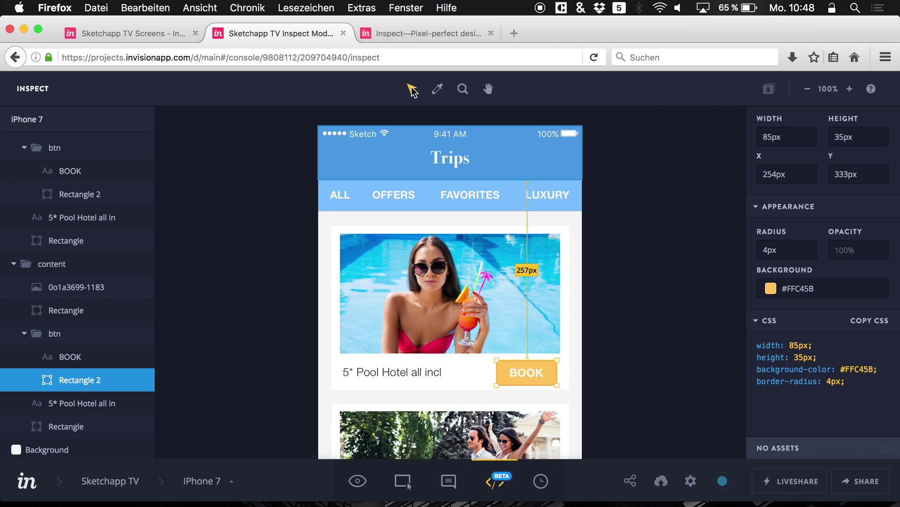
click(437, 91)
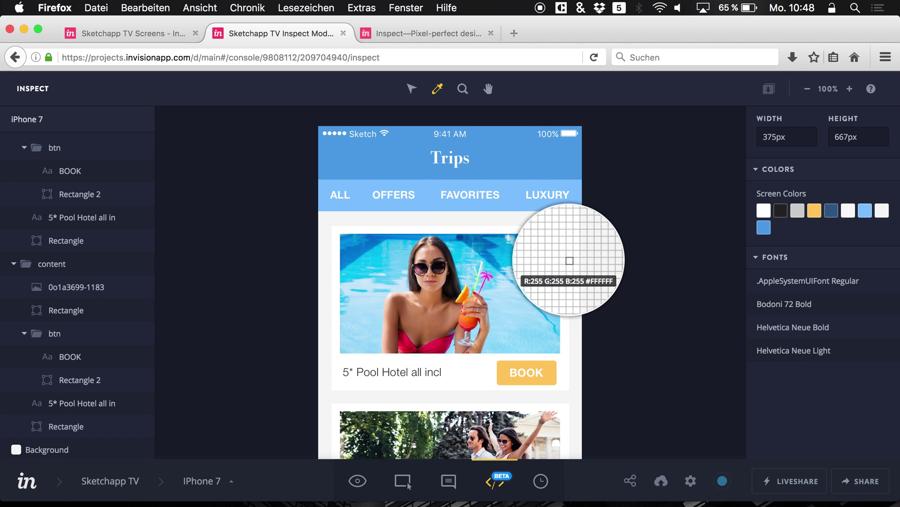
Step: Save white #FFFFFF to Document Colors and zoom the Trips header to 200%
click(570, 260)
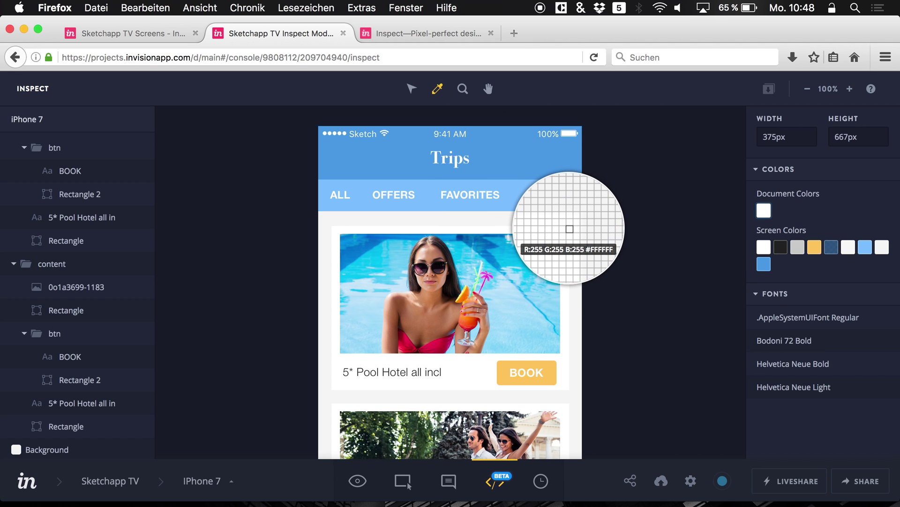
key(z)
click(445, 166)
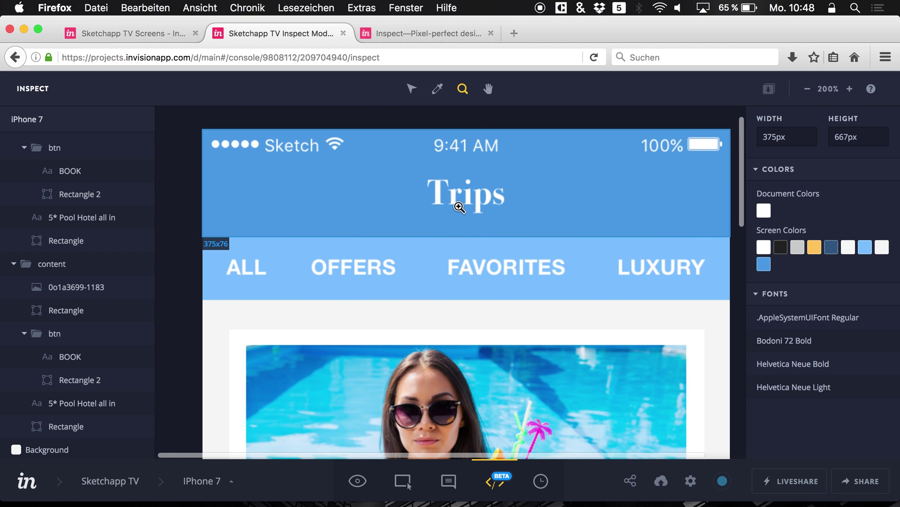
Step: Pan the magnified screen and select the btn group (85×35px at X 254px, Y 585px)
click(491, 92)
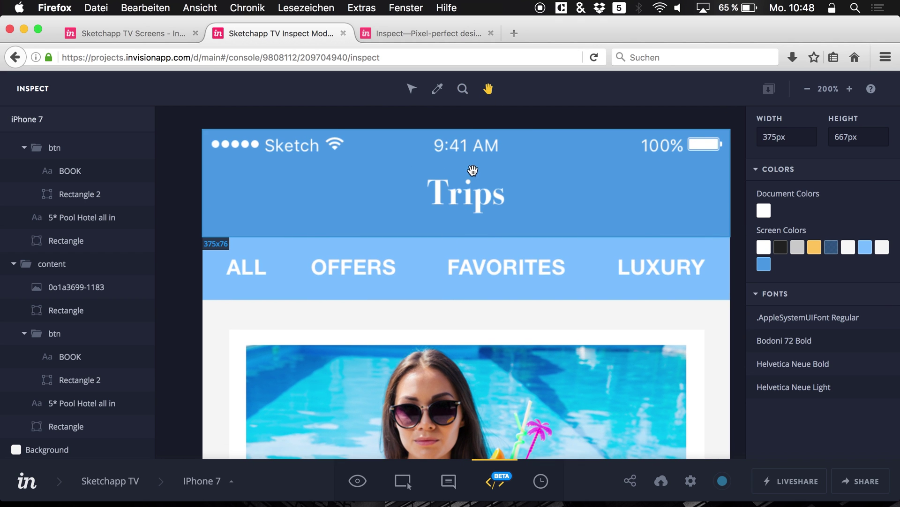
scroll(473, 170, right, 2)
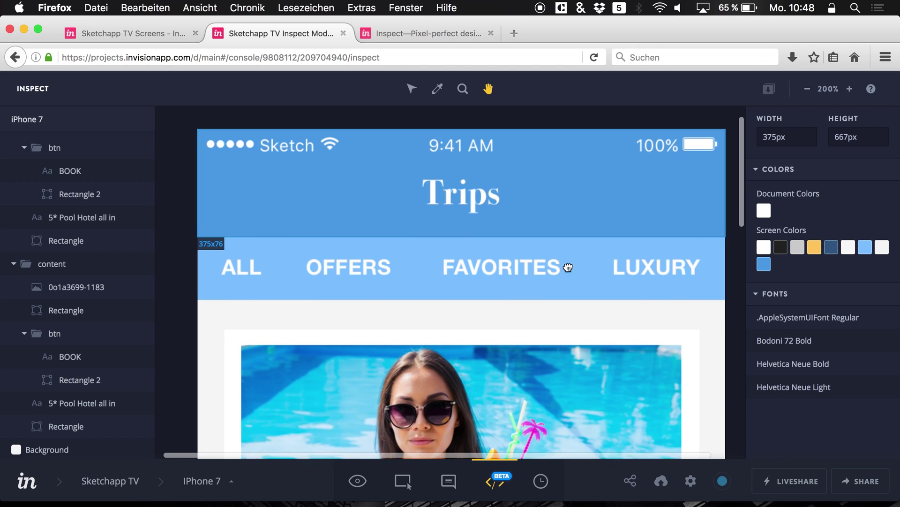
scroll(568, 268, down, 5)
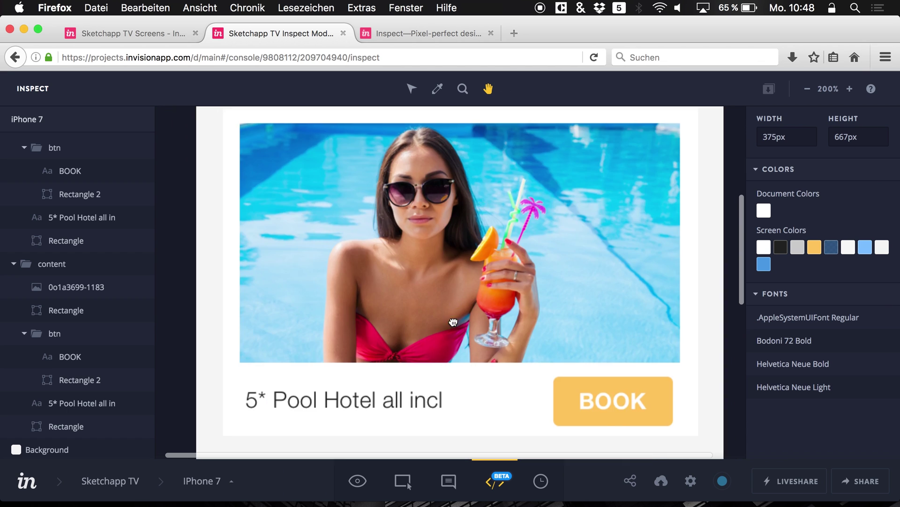
scroll(453, 321, up, 2)
scroll(527, 256, up, 3)
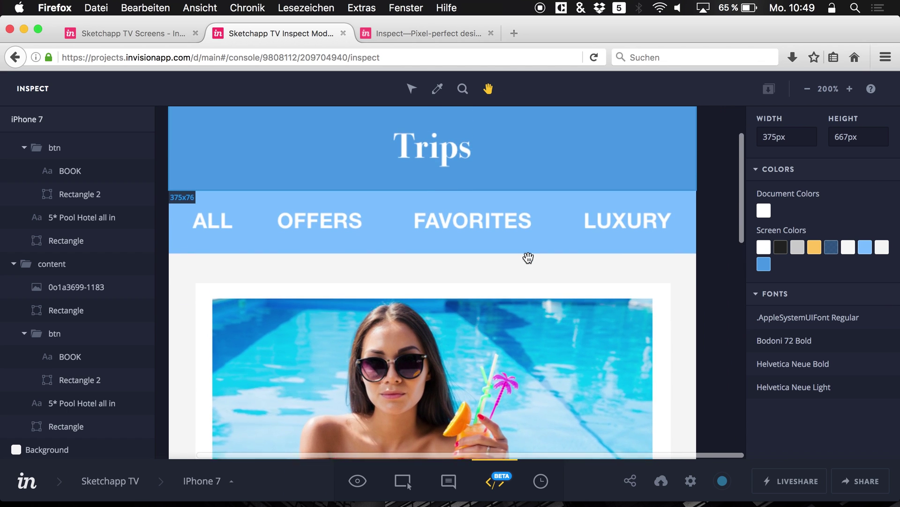
scroll(528, 257, up, 2)
click(71, 141)
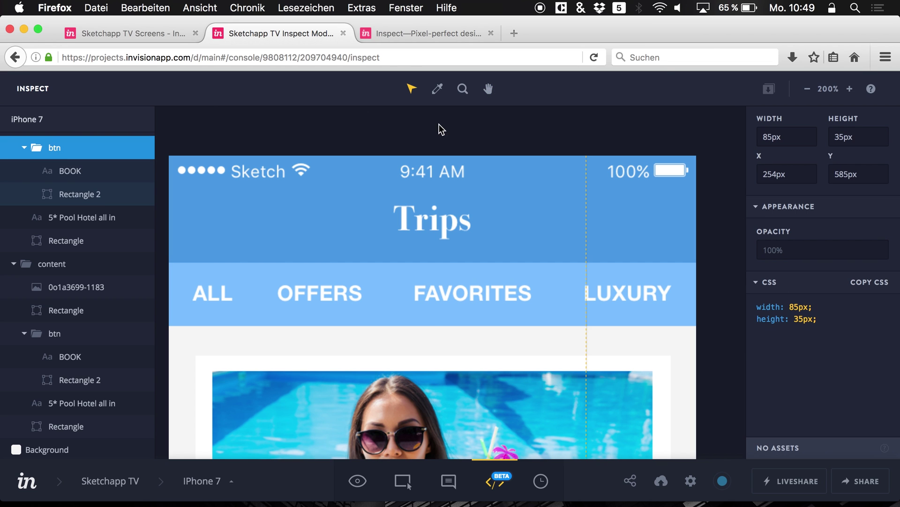
Step: Zoom the Trips screen back to 100%, glance at the Sketch file, and return to Firefox
click(807, 89)
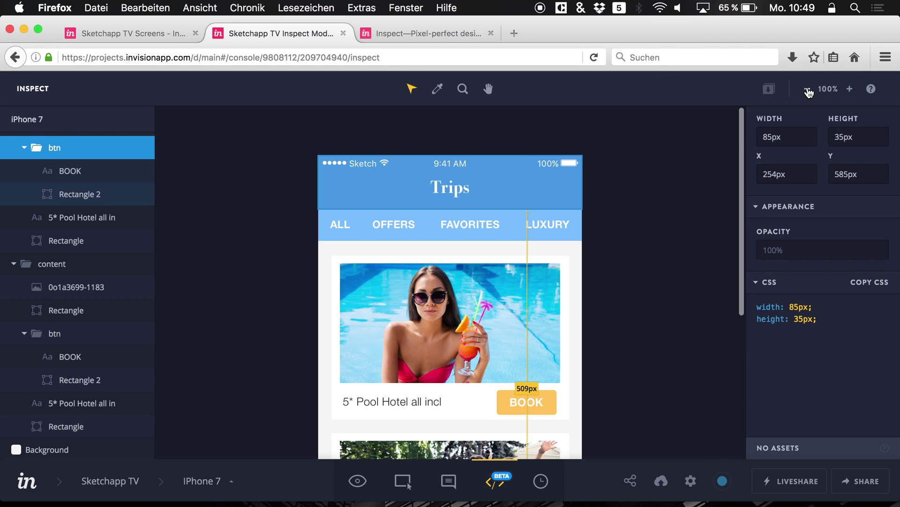
scroll(488, 320, down, 2)
scroll(509, 325, down, 3)
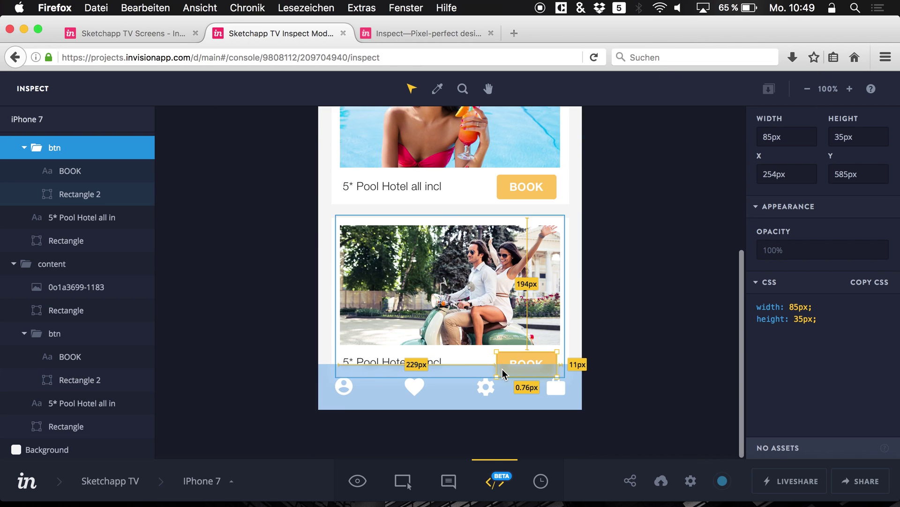
scroll(502, 368, up, 3)
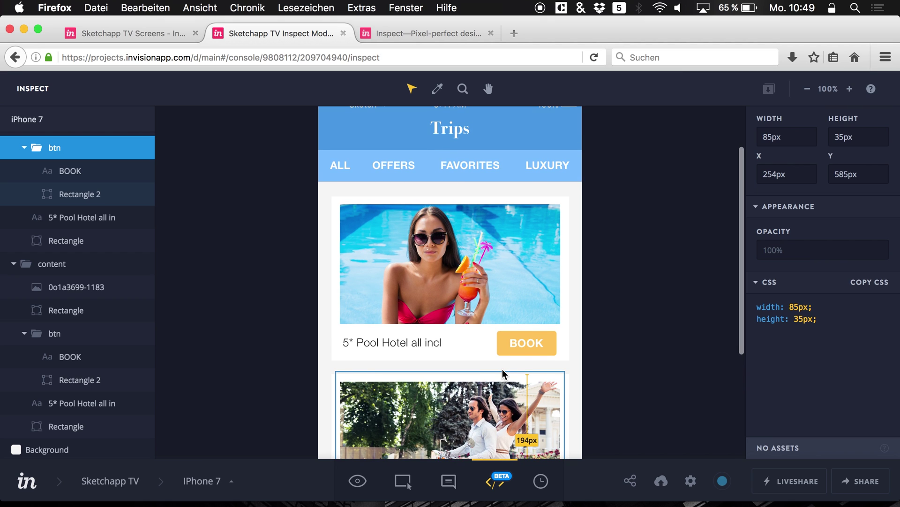
scroll(502, 368, up, 1)
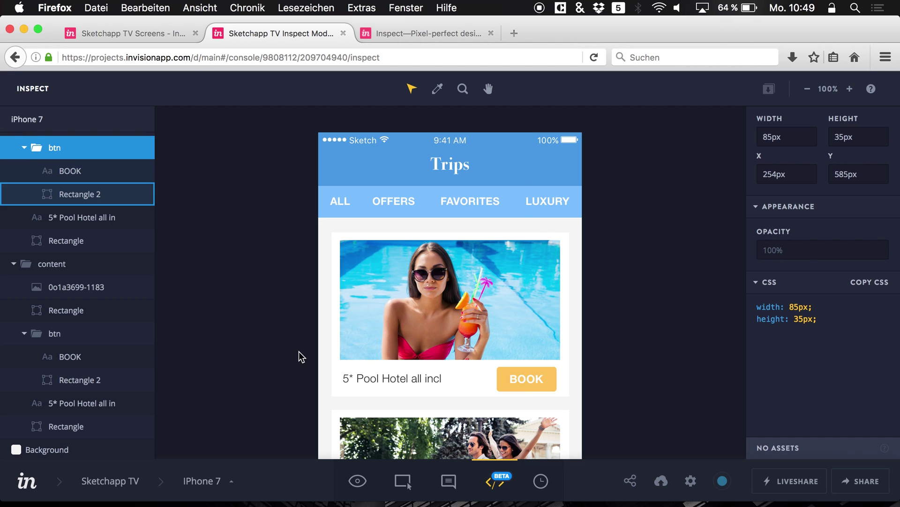
key(super+Tab)
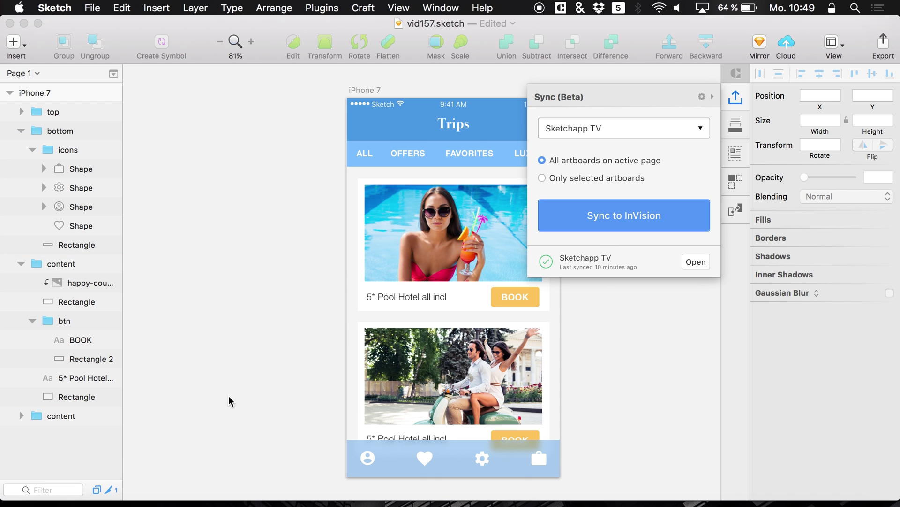
click(87, 505)
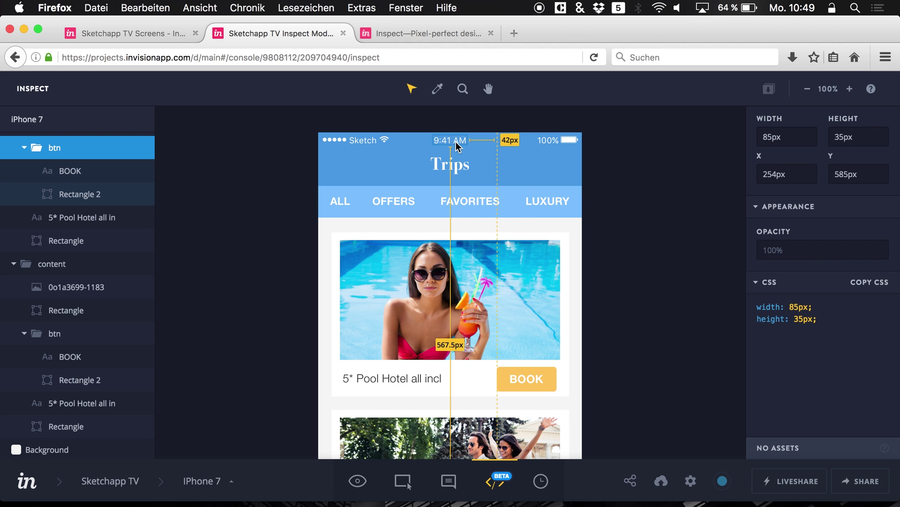
Step: Inspect the Trips title font, FAVORITES label and pool photo size, then open the Inspect feature page
click(458, 171)
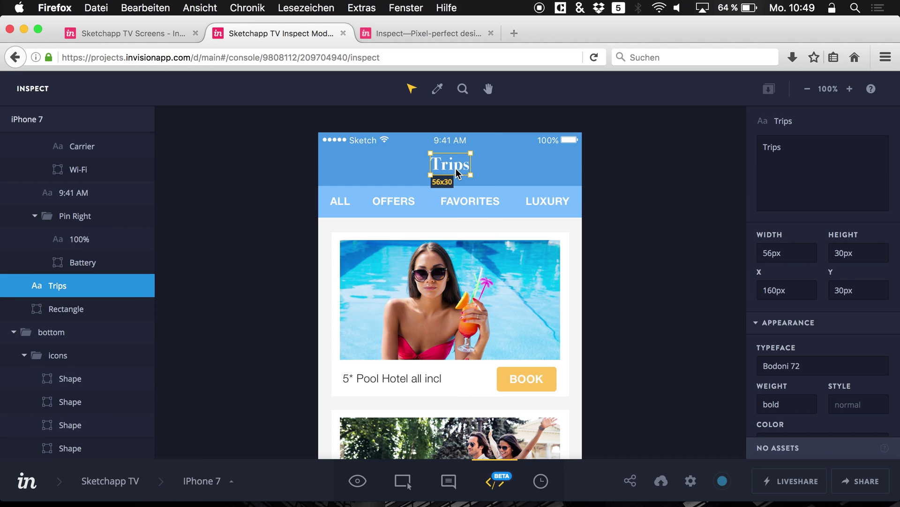
click(480, 206)
click(377, 257)
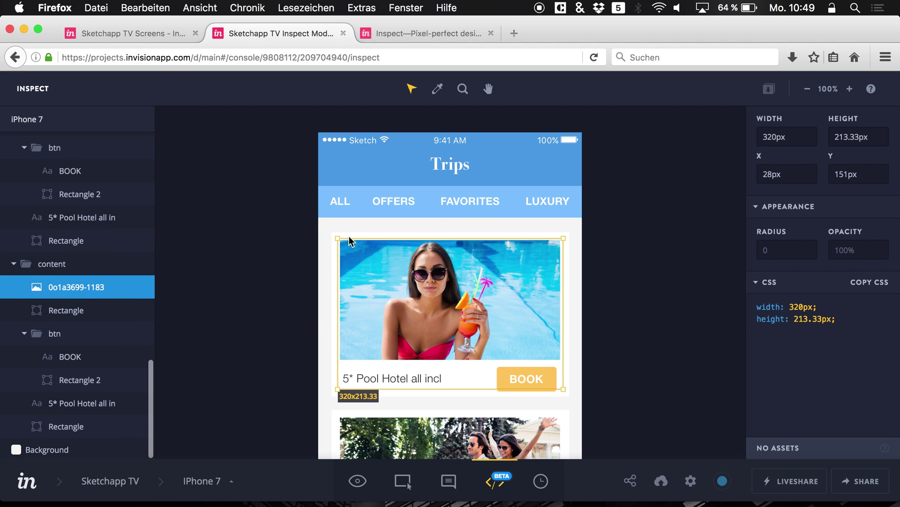
click(333, 230)
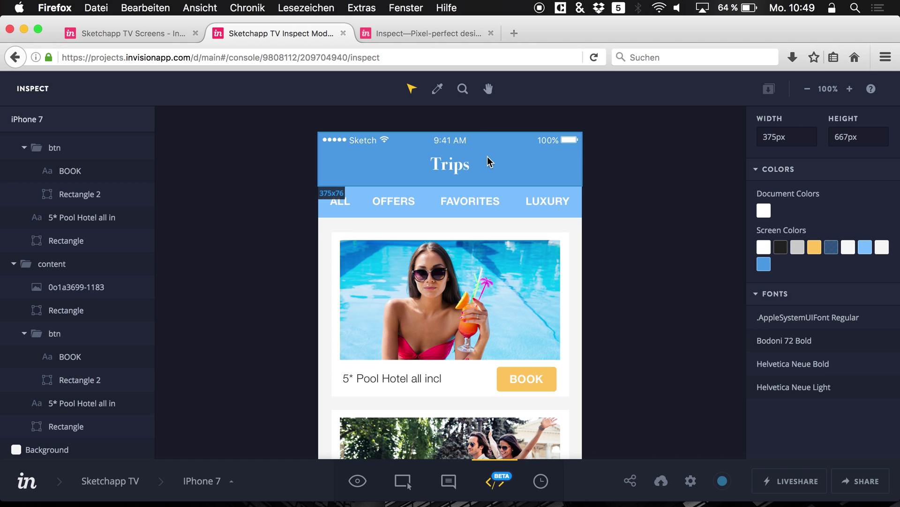
click(404, 32)
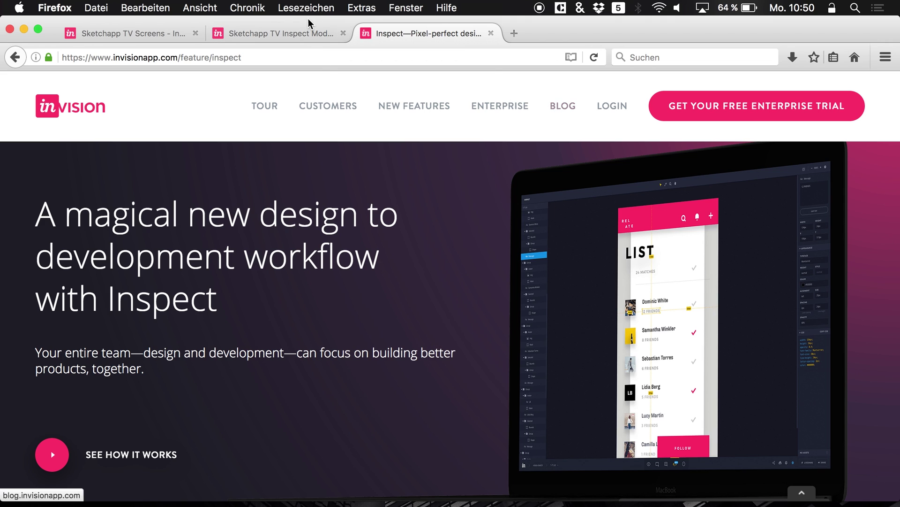
Step: Alternate between the Inspect feature tab and the Sketchapp TV Inspect tab, then go back to Sketch
click(283, 38)
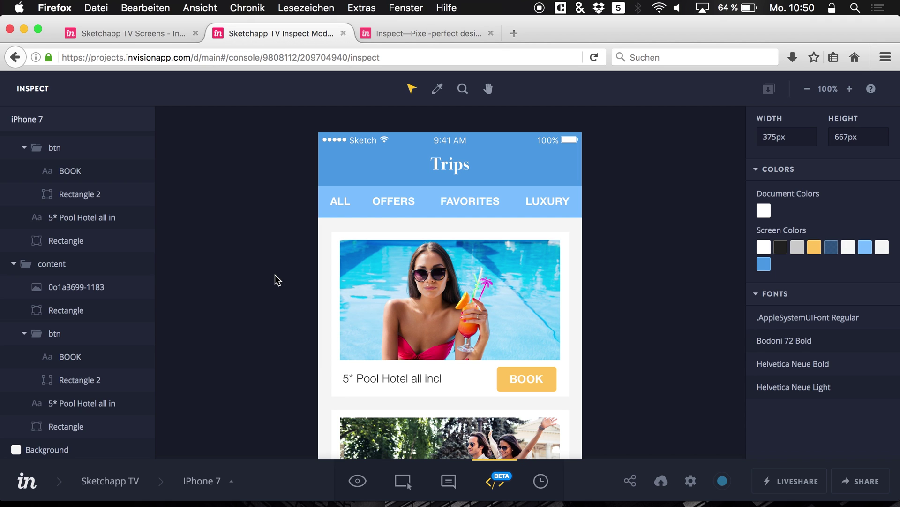
click(383, 35)
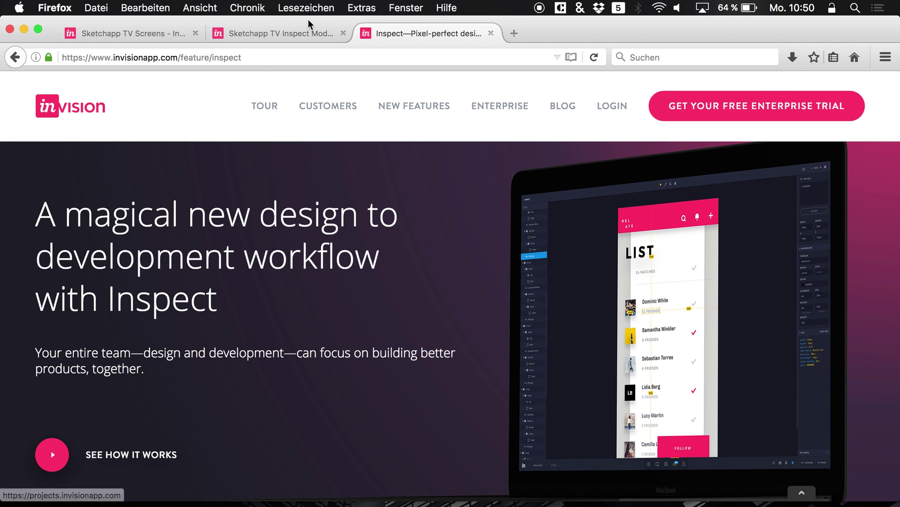
click(281, 37)
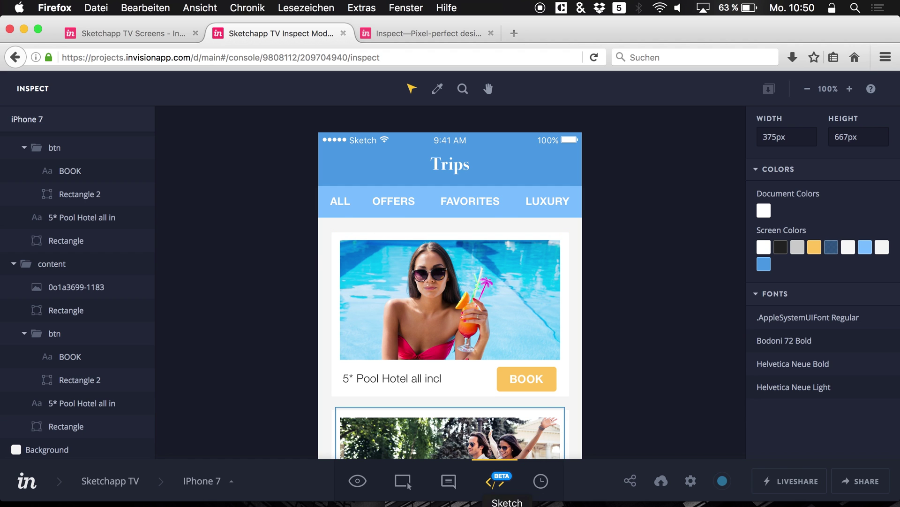
click(507, 505)
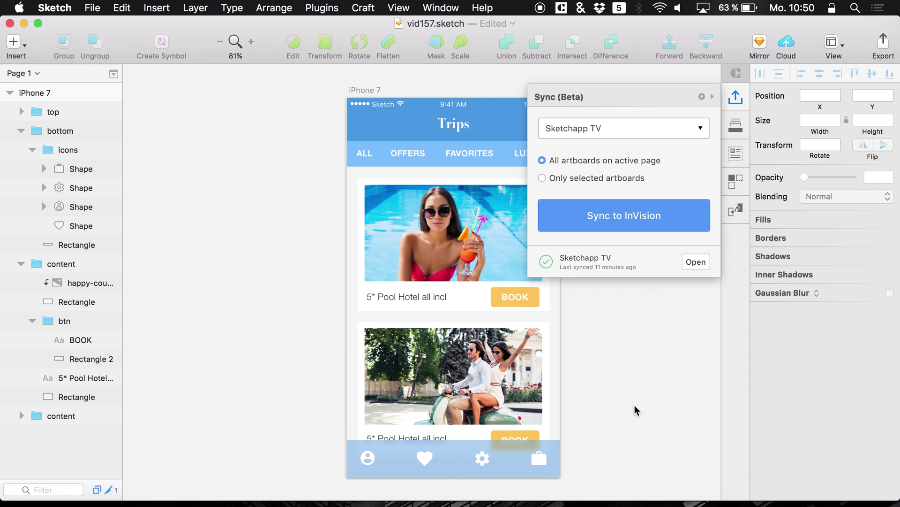
Step: Close the Sync (Beta) panel so the vid157.sketch iPhone 7 Trips mockup shows in Sketch
click(737, 93)
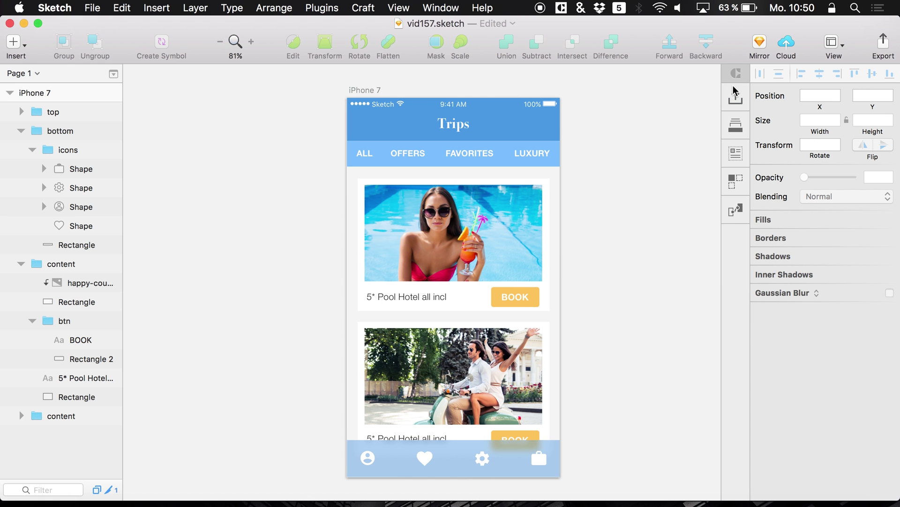